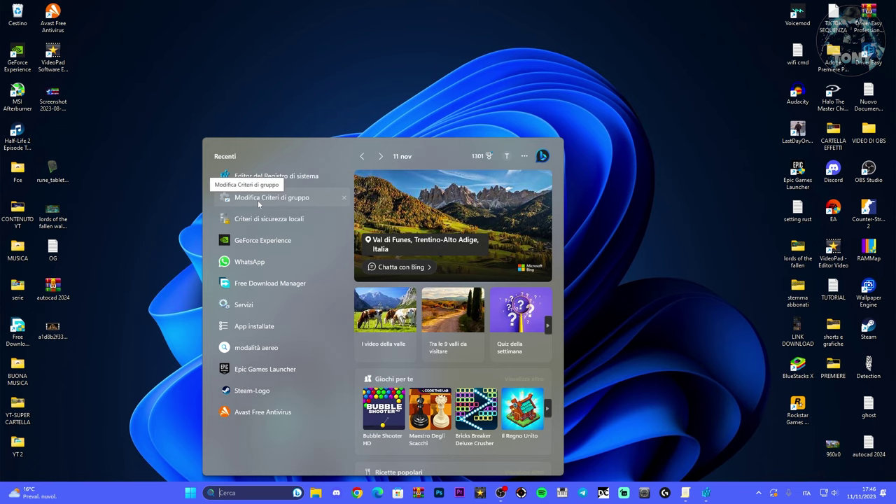
Step: Open the local Group Policy Editor full screen and go to Configurazione computer > Modelli amministrativi > Componenti di Windows > Microsoft Defender Antivirus
left_click(257, 200)
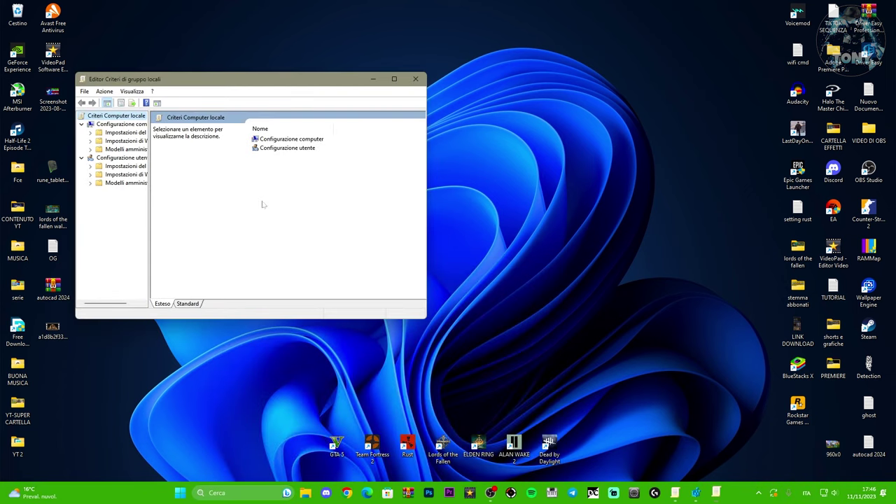
left_click_drag(199, 83, 400, 92)
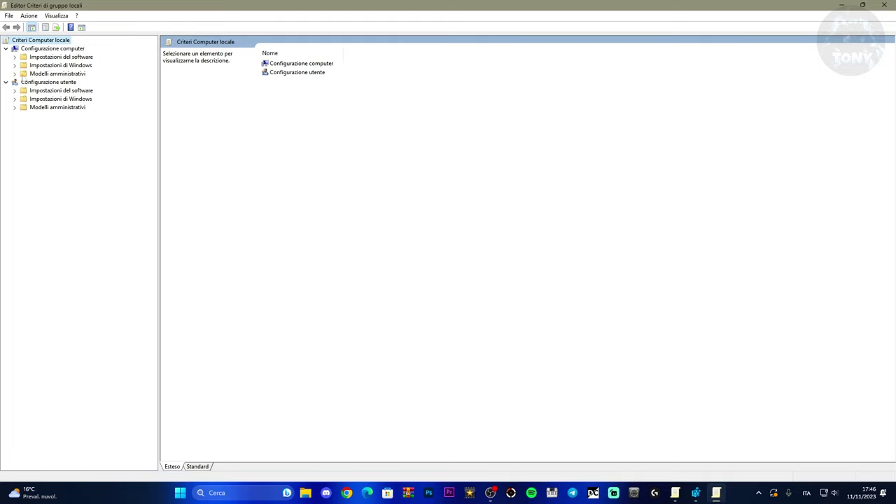
double_click(15, 75)
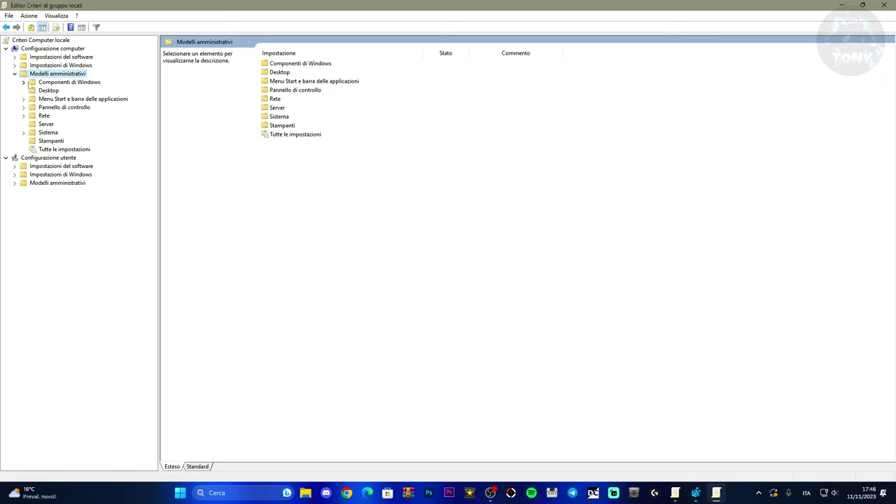
left_click(23, 83)
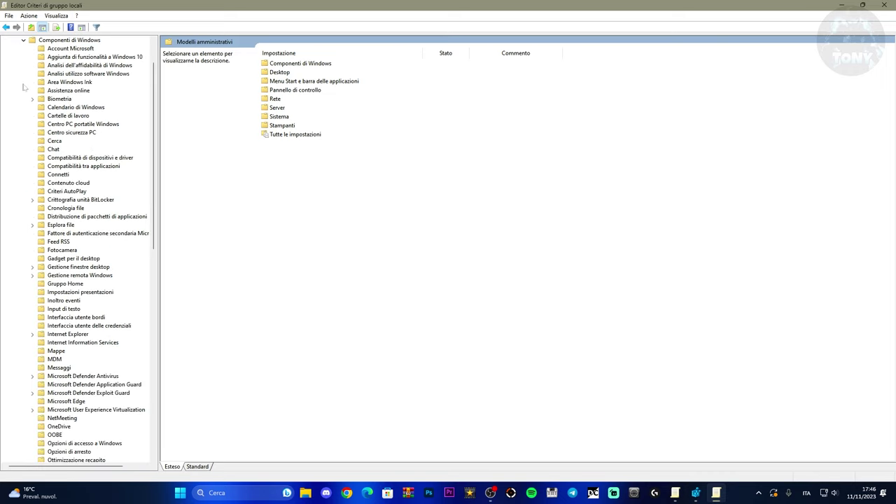
scroll(105, 198, "down", 9)
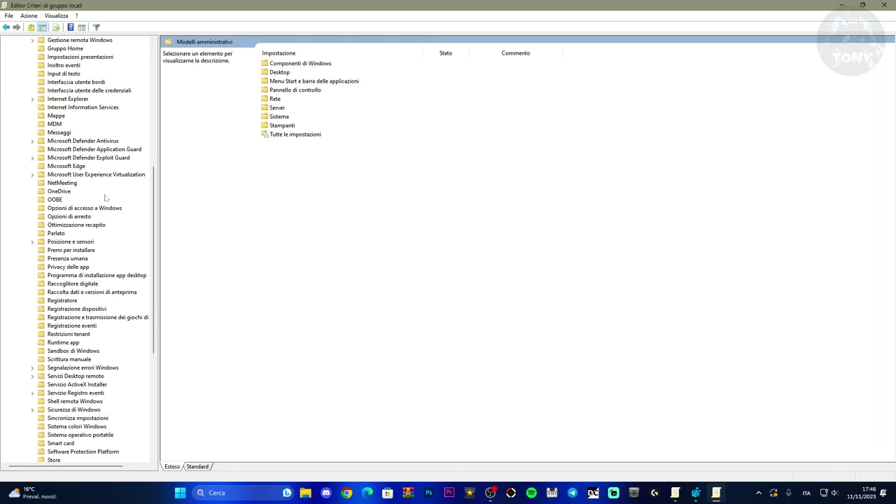
left_click(75, 141)
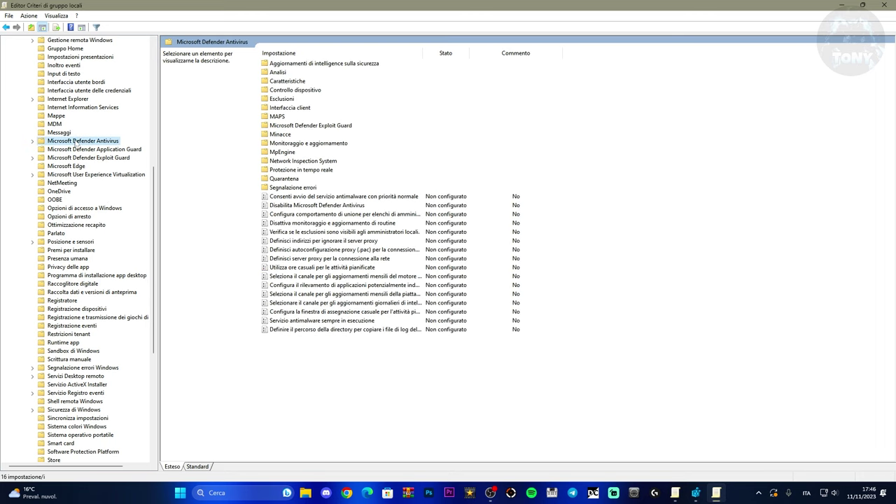
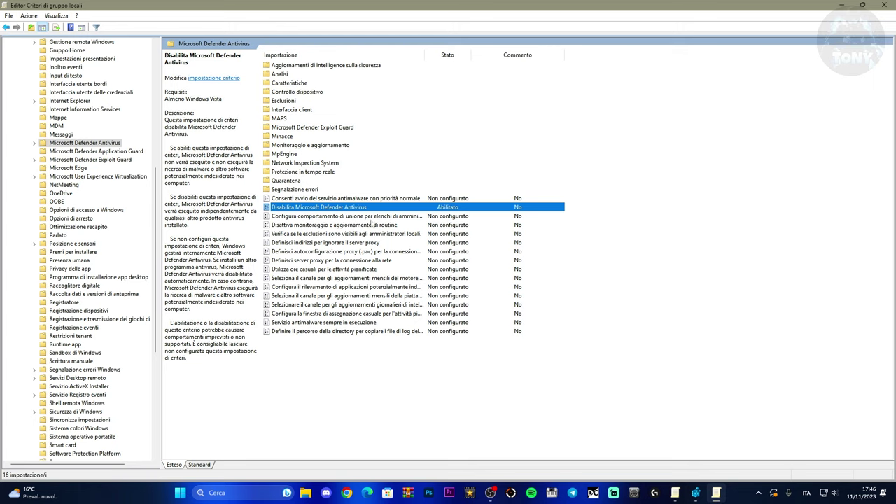
Step: Set the Disabilita Microsoft Defender Antivirus policy to Non configurata, apply it and close the Group Policy Editor
double_click(445, 209)
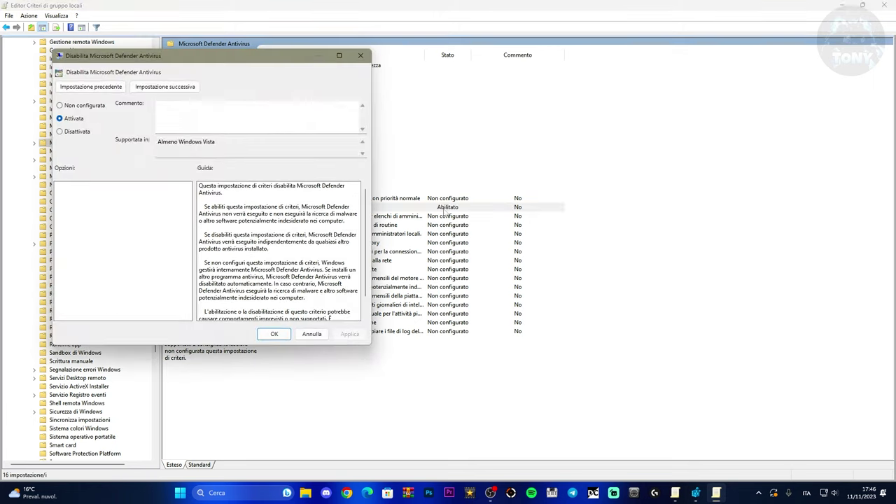
left_click(60, 106)
left_click(346, 334)
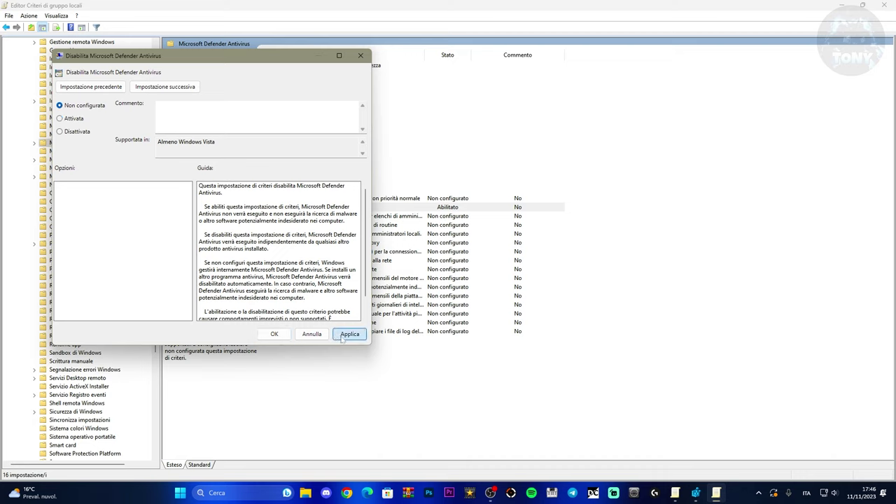
left_click(278, 336)
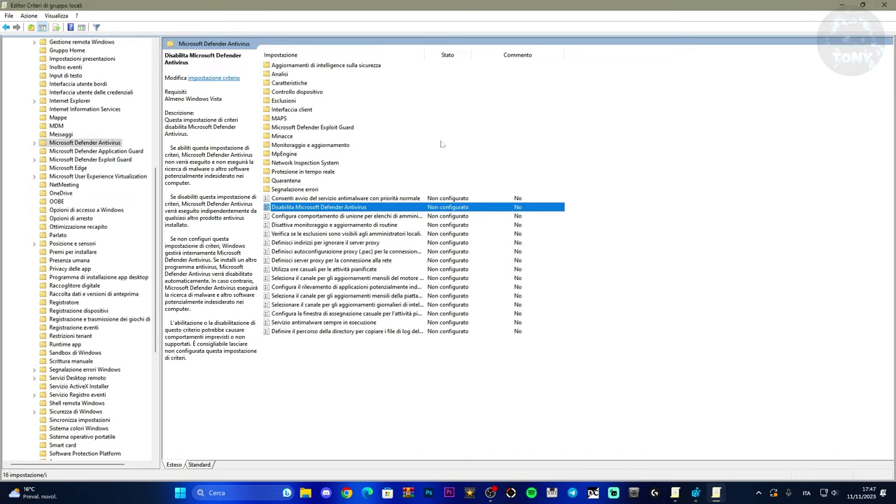
left_click(883, 5)
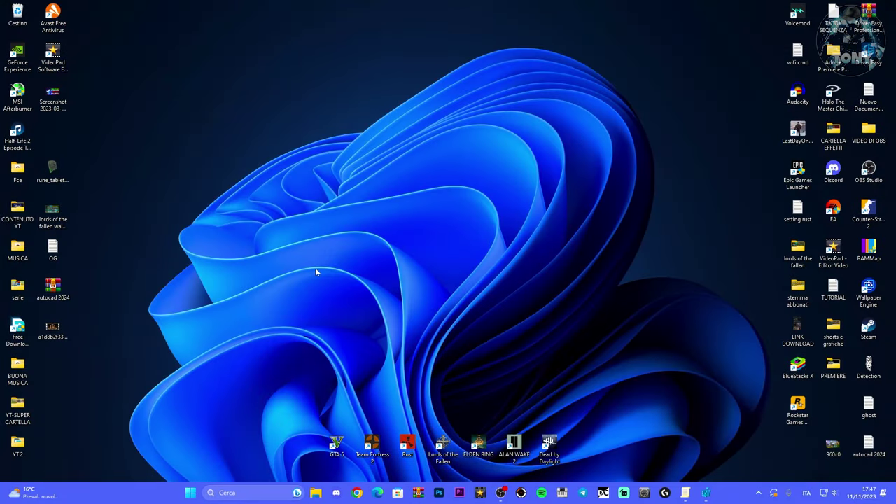
Step: Search Windows for "reged" and open the Registry Editor (Editor del Registro di sistema)
left_click(237, 494)
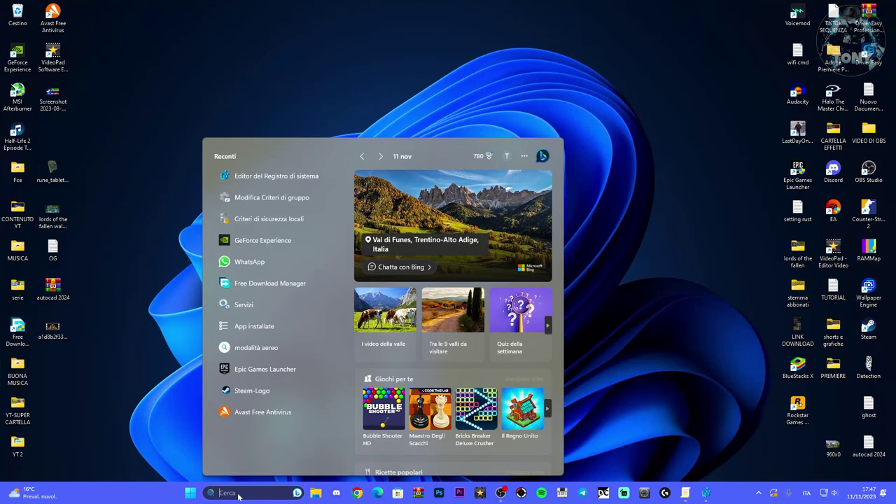
type("eged")
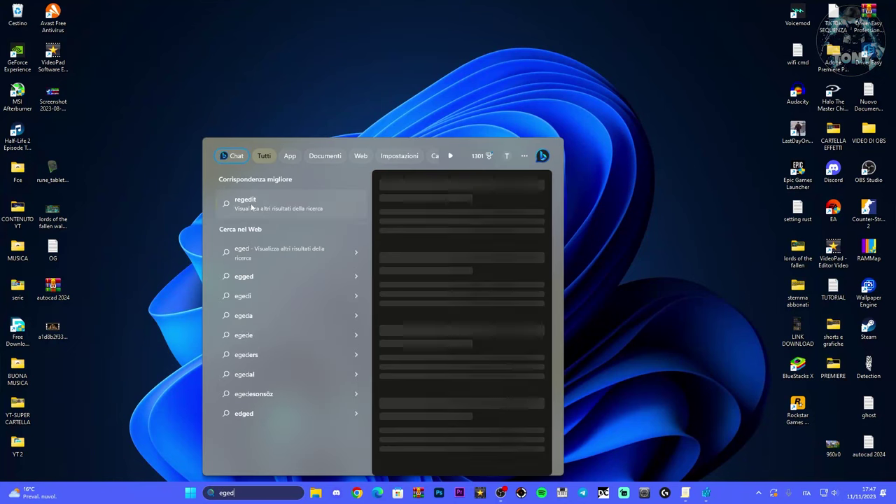
left_click(220, 492)
type("r")
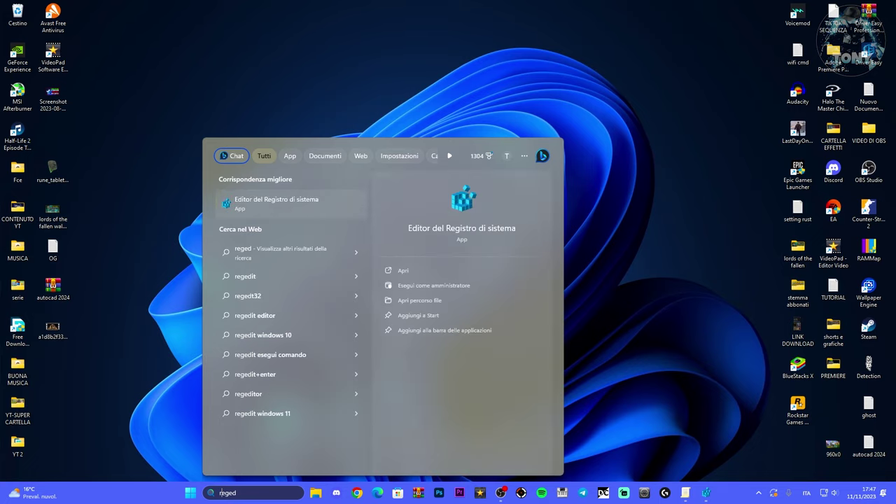
left_click(271, 202)
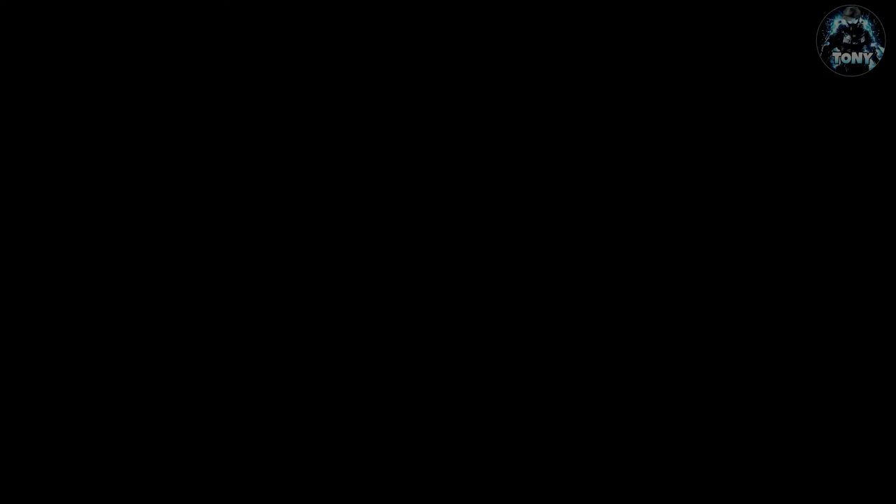
Step: Collapse the registry tree and expand it again down to HKEY_LOCAL_MACHINE > SOFTWARE
scroll(292, 176, "up", 20)
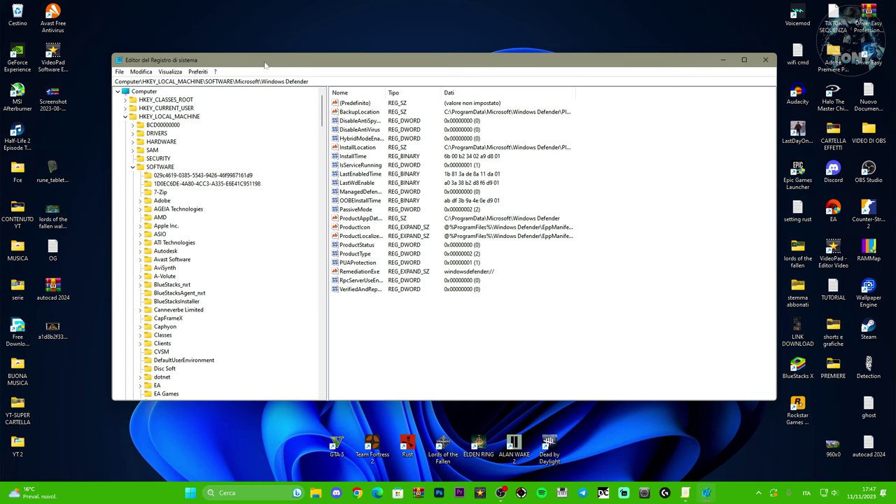
left_click_drag(265, 65, 315, 74)
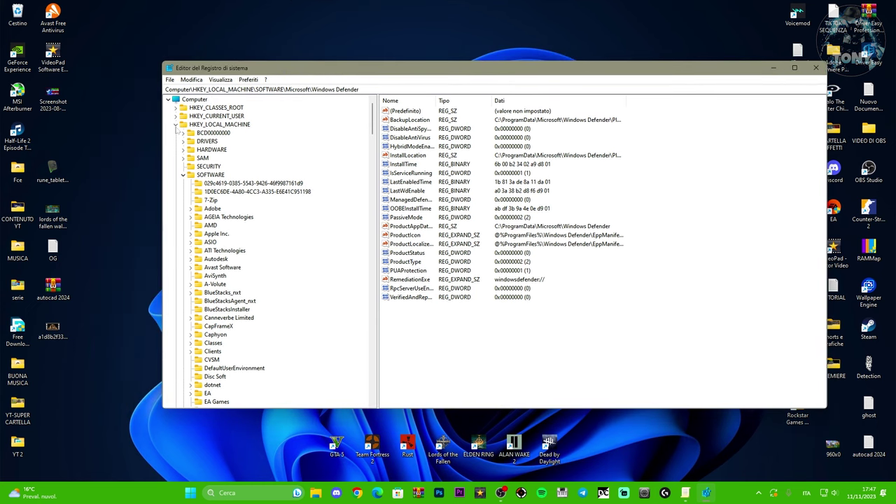
left_click(175, 125)
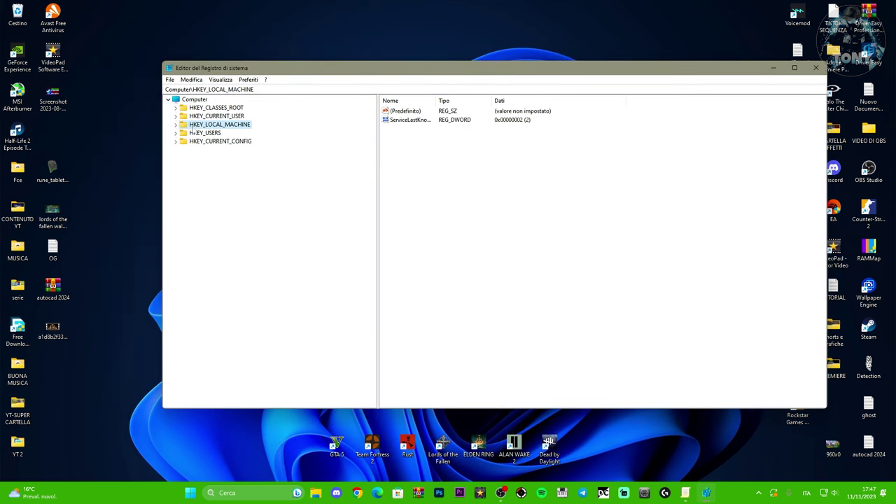
left_click(176, 126)
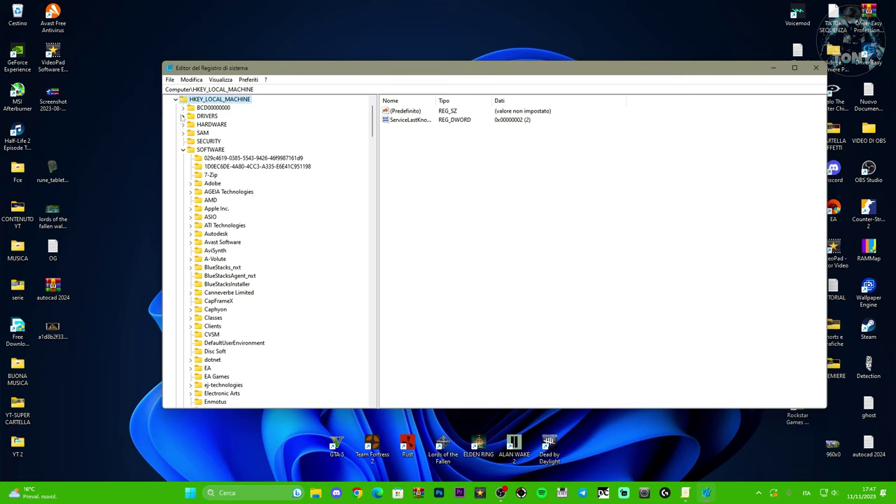
left_click(183, 149)
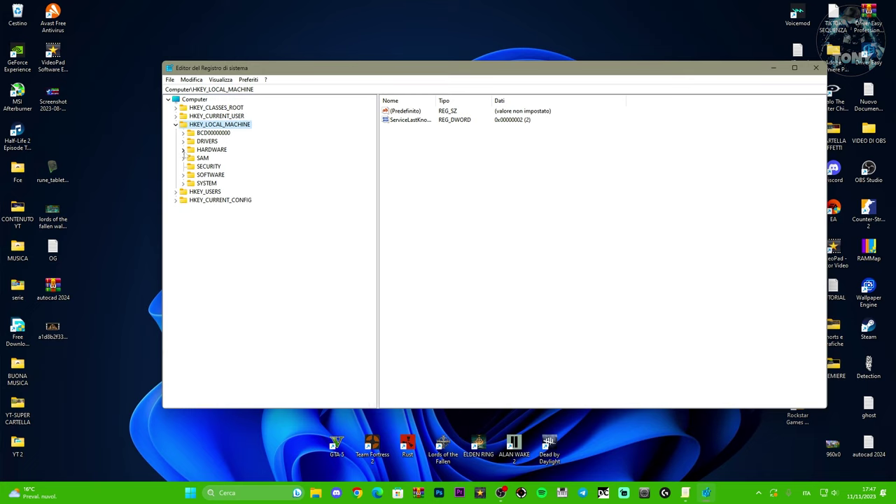
left_click(183, 175)
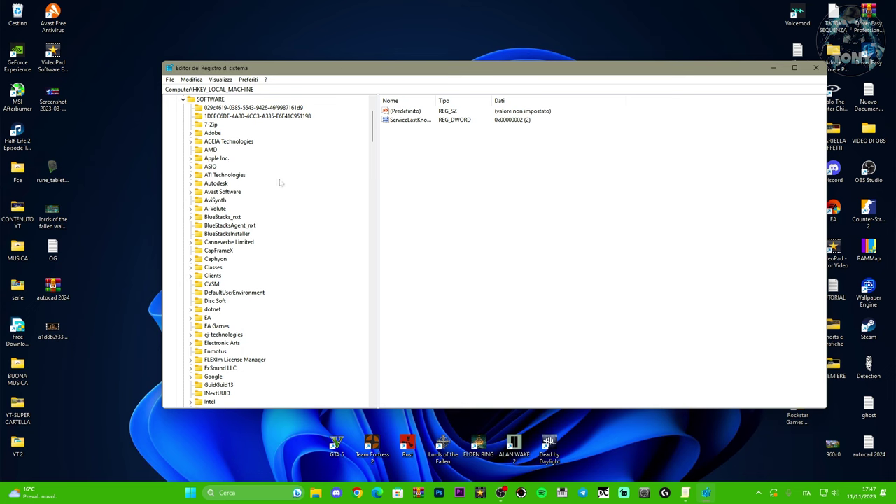
Step: Select the Windows Defender key in the Microsoft branch of HKEY_LOCAL_MACHINE\SOFTWARE
scroll(279, 184, "down", 12)
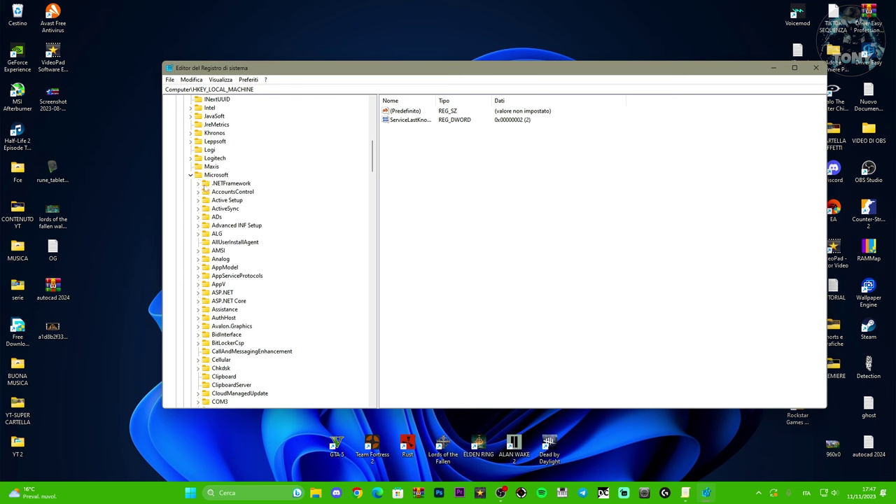
left_click(191, 175)
left_click(191, 176)
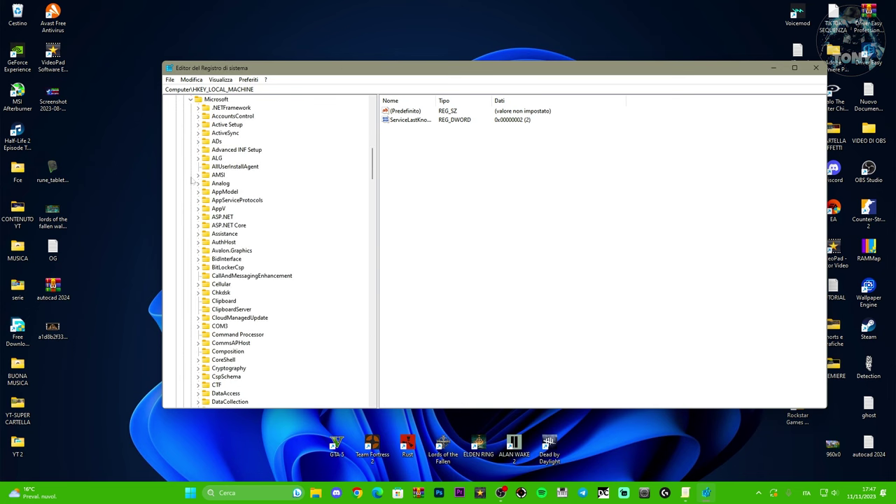
scroll(203, 168, "up", 2)
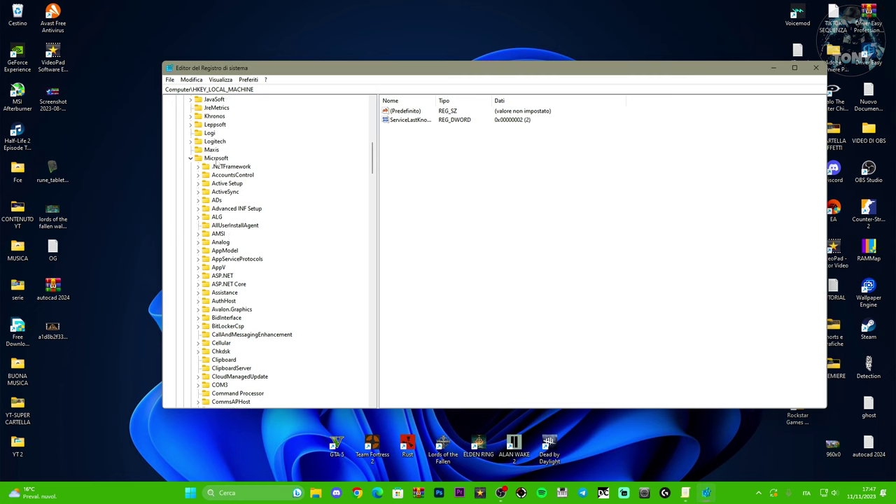
scroll(260, 181, "down", 12)
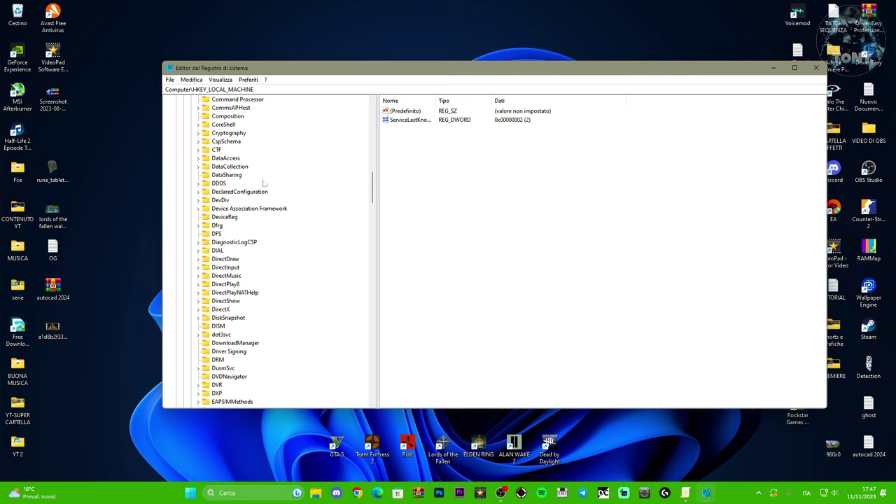
scroll(263, 183, "down", 20)
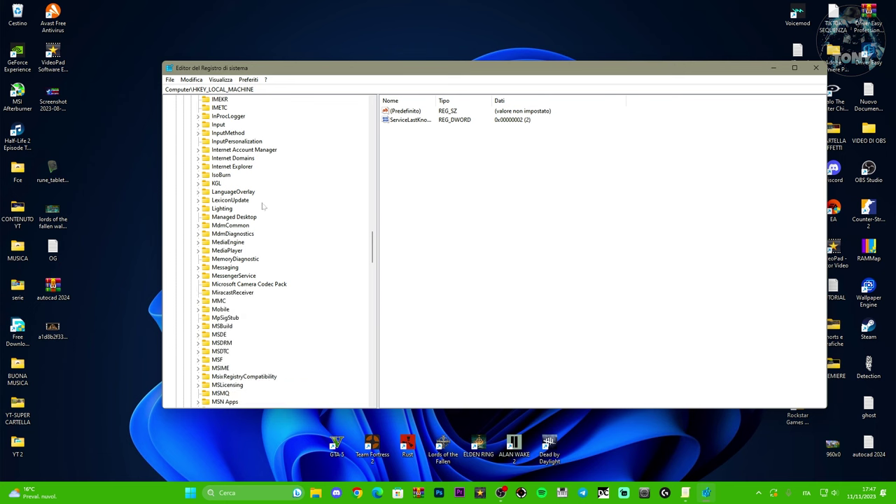
scroll(263, 205, "down", 20)
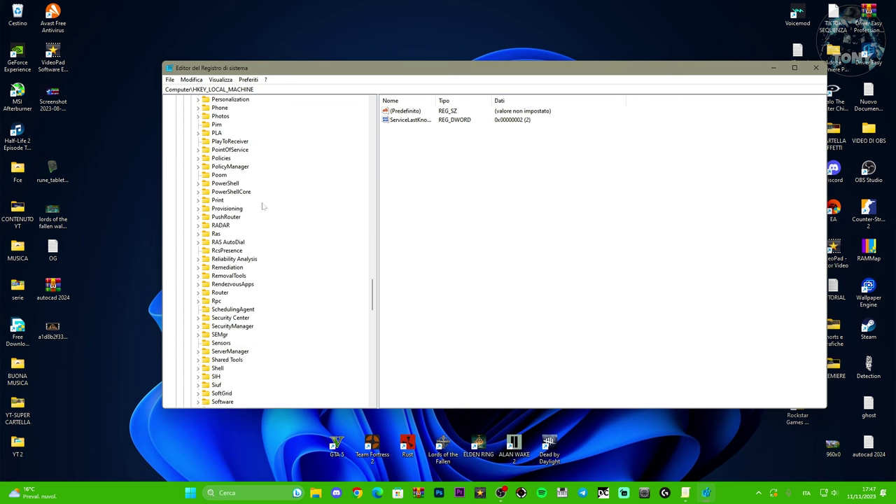
scroll(263, 205, "down", 20)
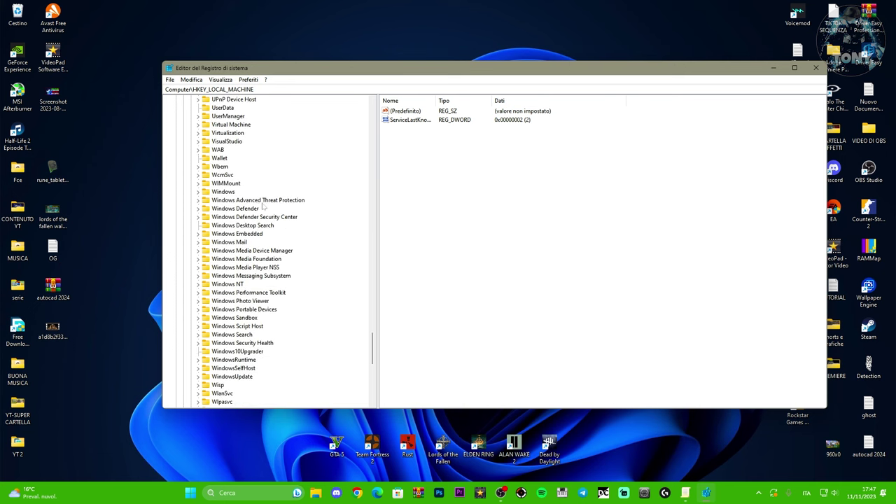
left_click(238, 207)
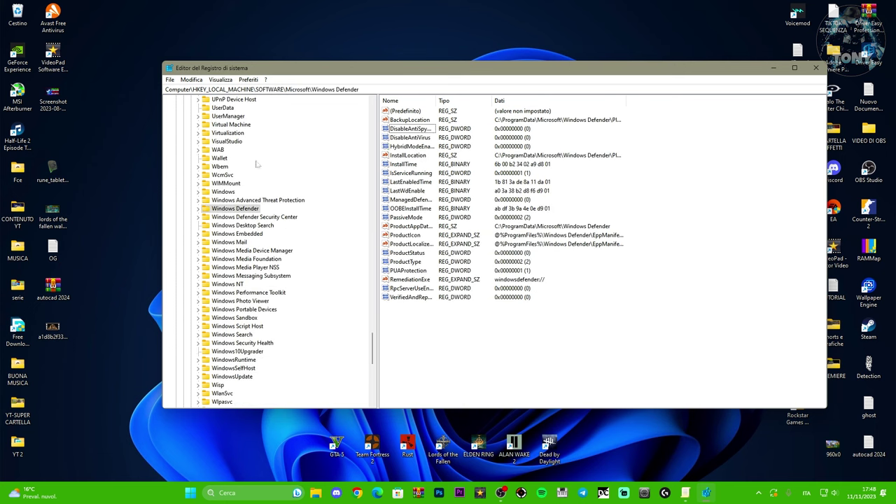
left_click(223, 209)
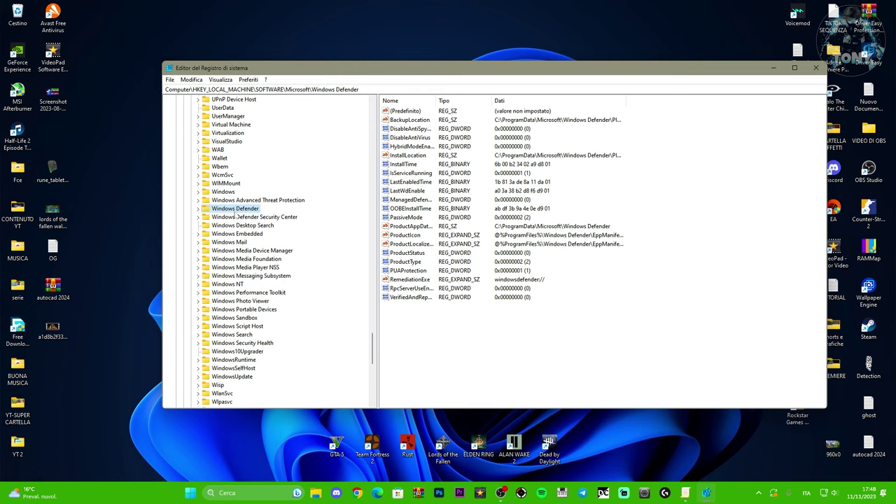
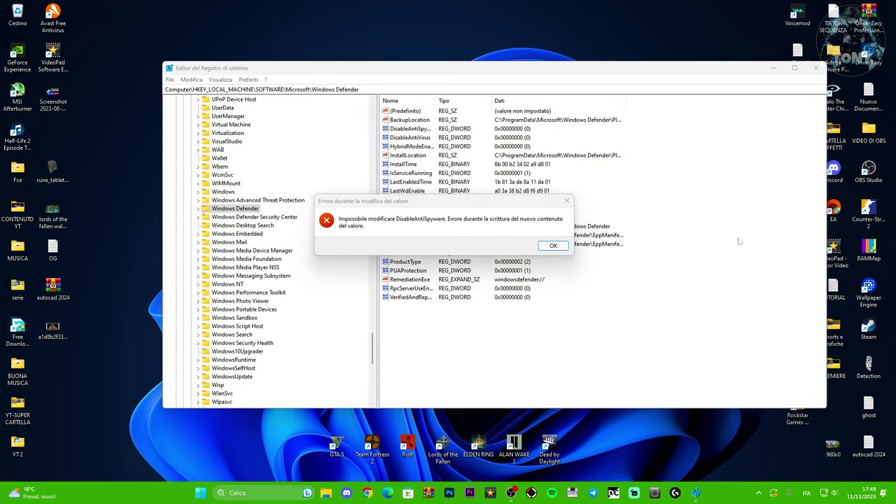
Step: Dismiss the DisableAntiSpyware error message and close the Registry Editor
left_click(552, 246)
left_click_drag(455, 70, 430, 73)
left_click(791, 70)
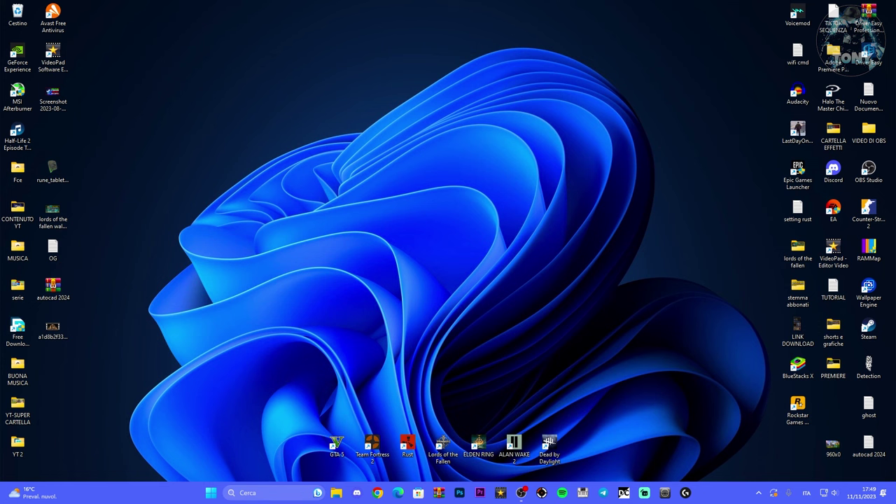
Step: Search Windows for "windows" and open Windows Defender Firewall
key("super+s")
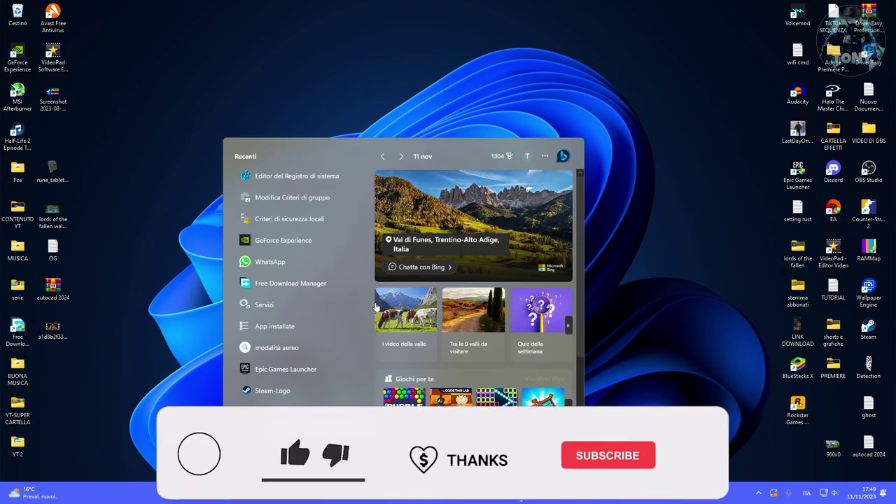
type("windows")
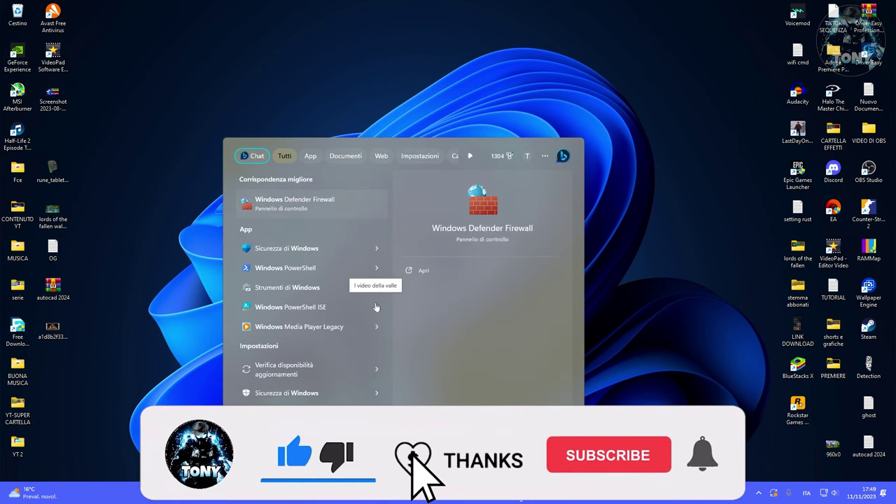
left_click(293, 202)
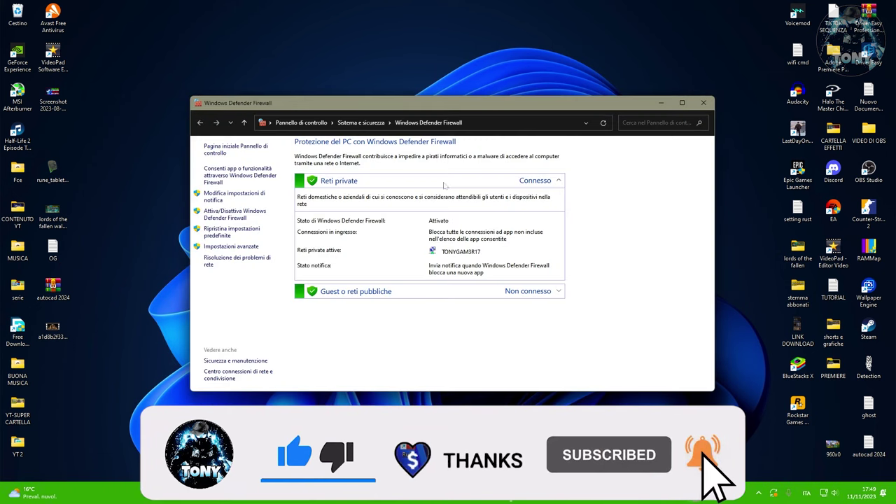
Step: In Attiva/Disattiva Windows Defender Firewall, switch both network types to Disattiva, return both to Abilita Windows Defender Firewall, and confirm
left_click(217, 217)
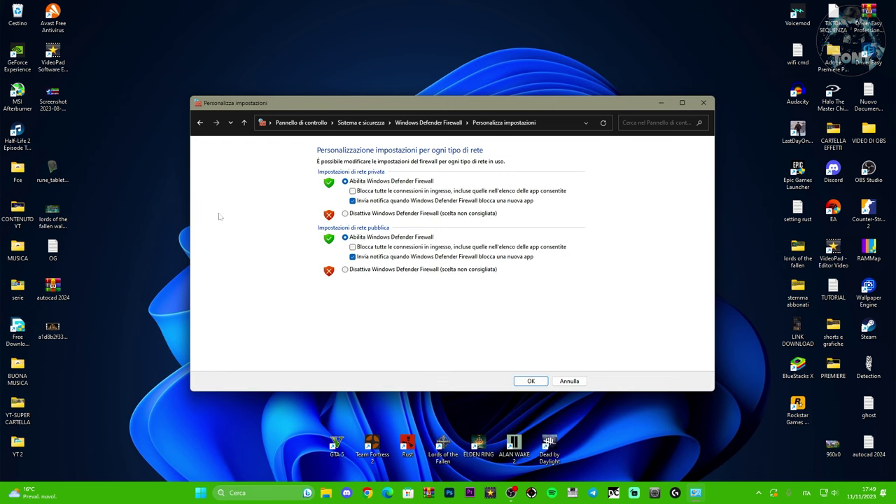
left_click(345, 214)
left_click(345, 270)
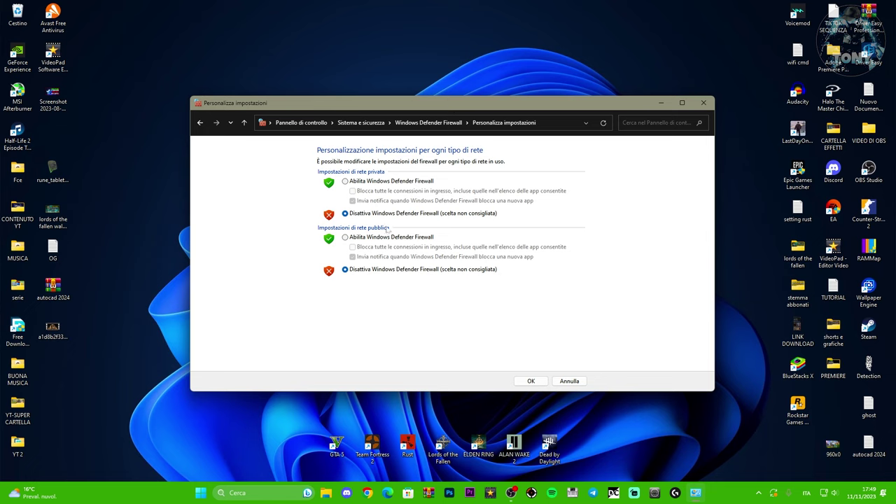
left_click(345, 181)
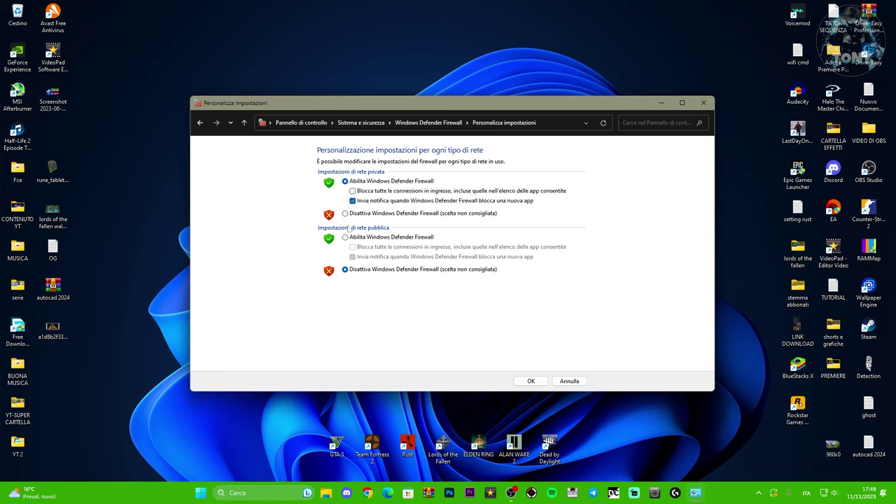
left_click(345, 237)
left_click(531, 381)
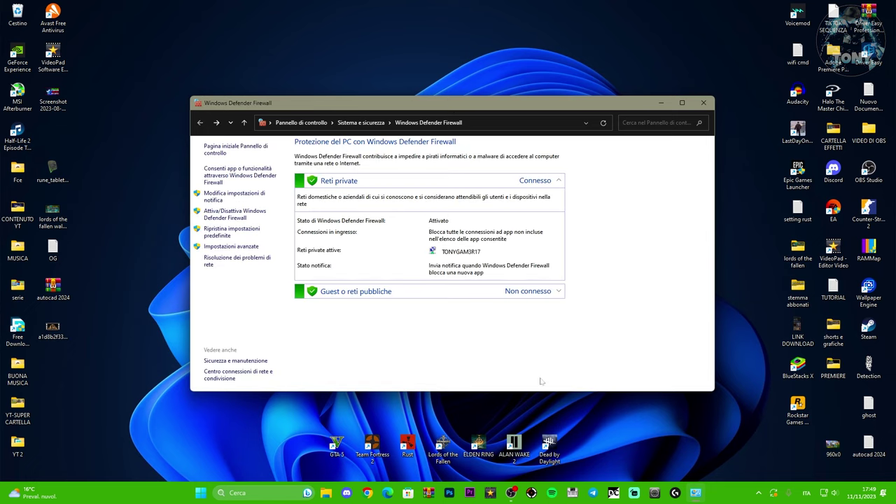
Step: Open the firewall's advanced settings (Impostazioni avanzate) and bring up the Proprietà dialog for the local computer
left_click(222, 249)
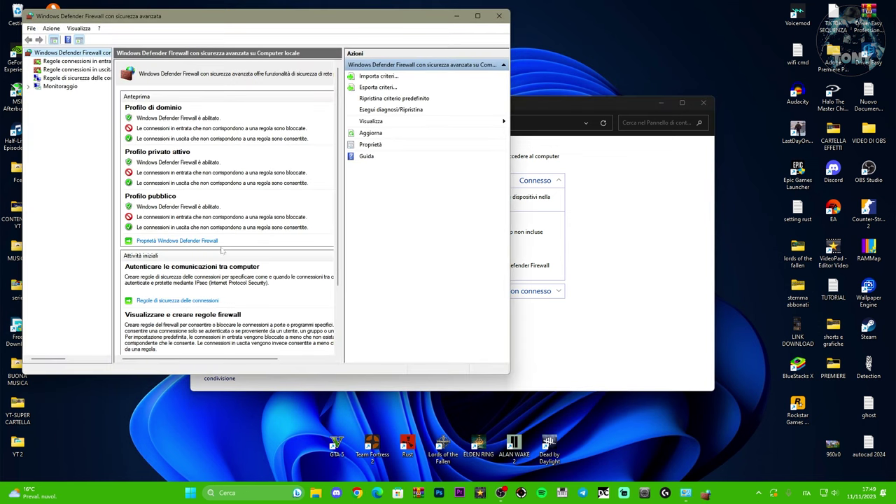
left_click_drag(189, 17, 289, 33)
left_click(138, 38)
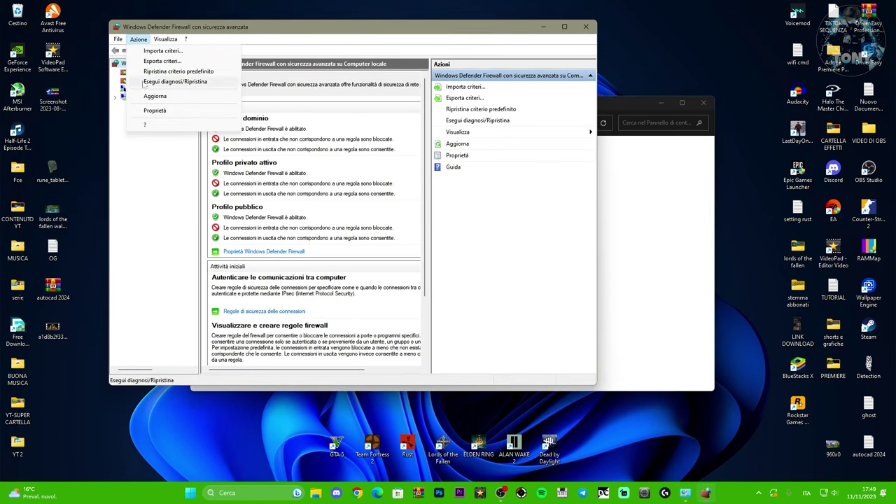
left_click(146, 112)
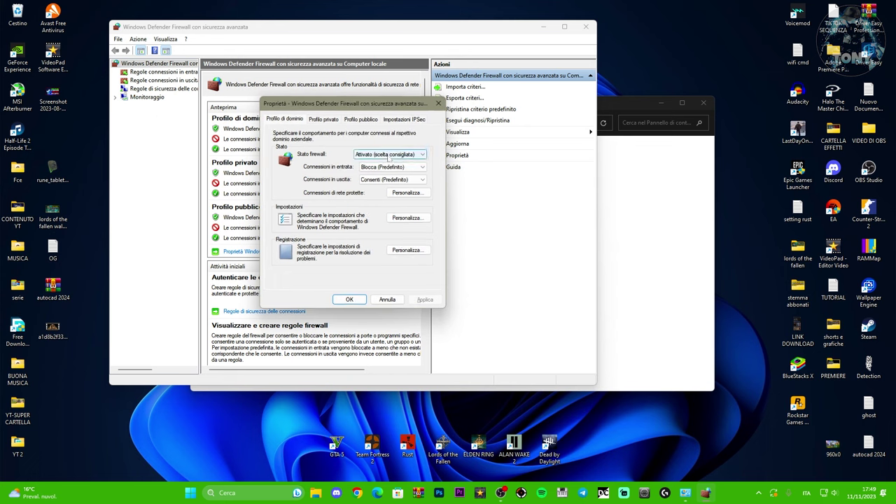
Step: Check the Stato firewall setting of the domain, private and public profiles, then accept the properties dialog
left_click(388, 157)
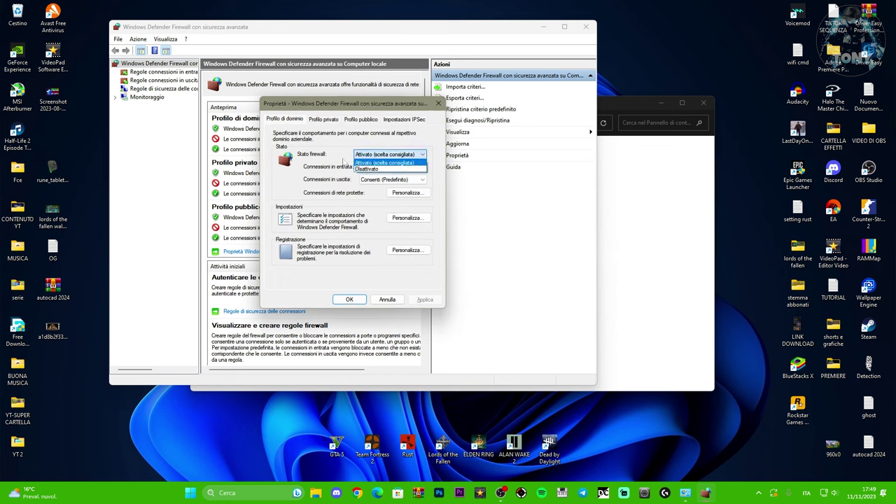
left_click(343, 160)
left_click(323, 119)
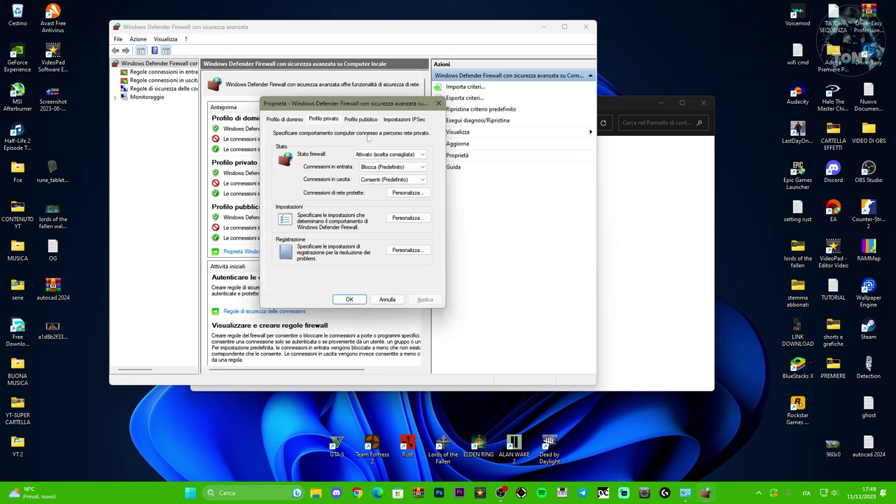
left_click(379, 157)
left_click(327, 152)
left_click(354, 120)
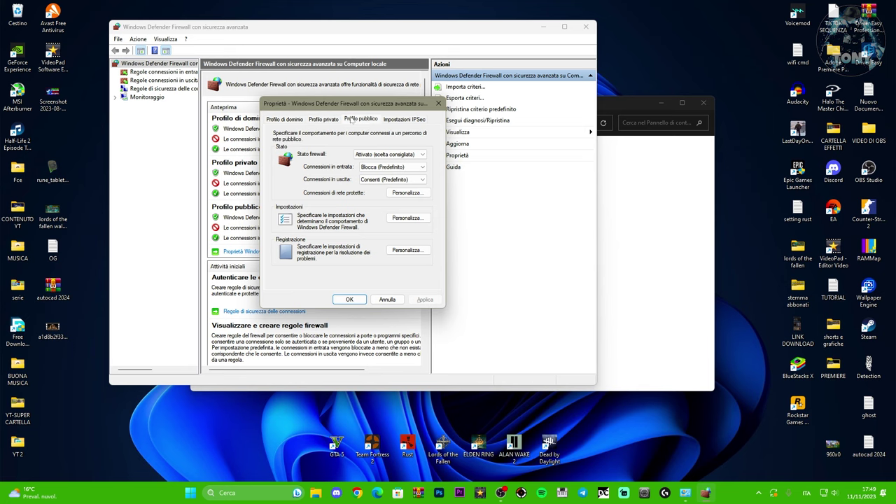
left_click(358, 154)
left_click(334, 146)
left_click(354, 300)
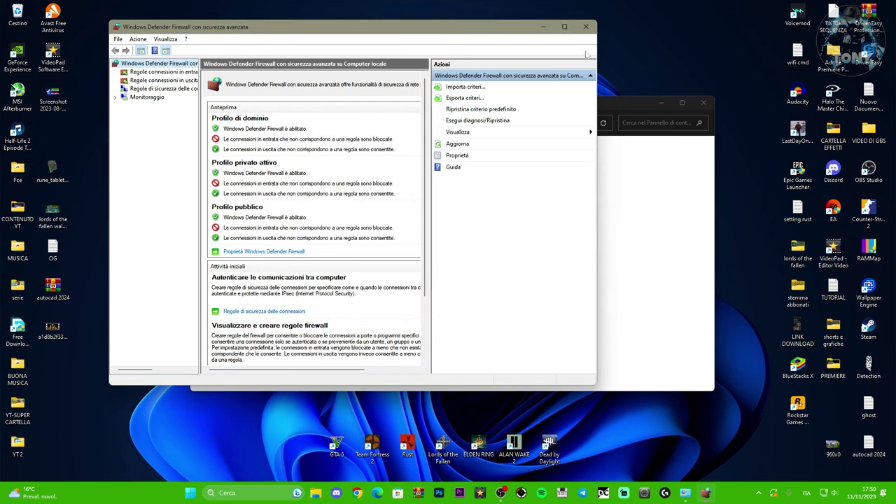
Step: Close the advanced security window and the Windows Defender Firewall window
left_click(586, 28)
left_click_drag(551, 106, 508, 100)
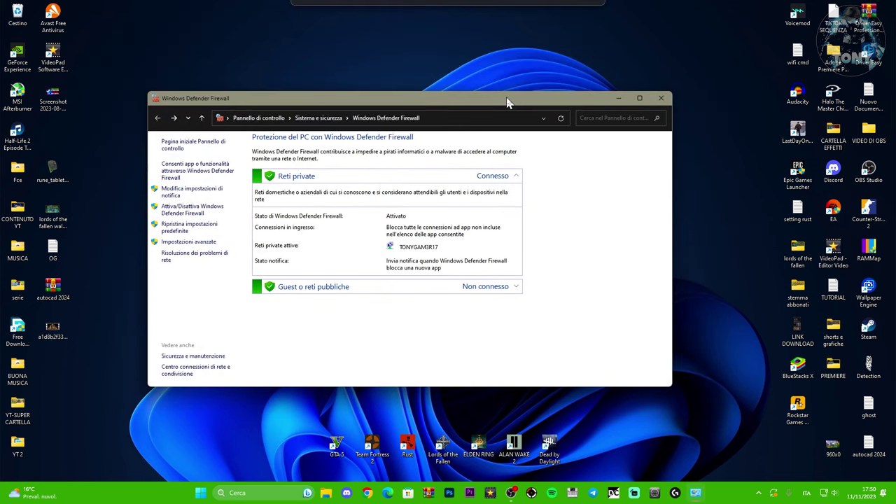
left_click(664, 100)
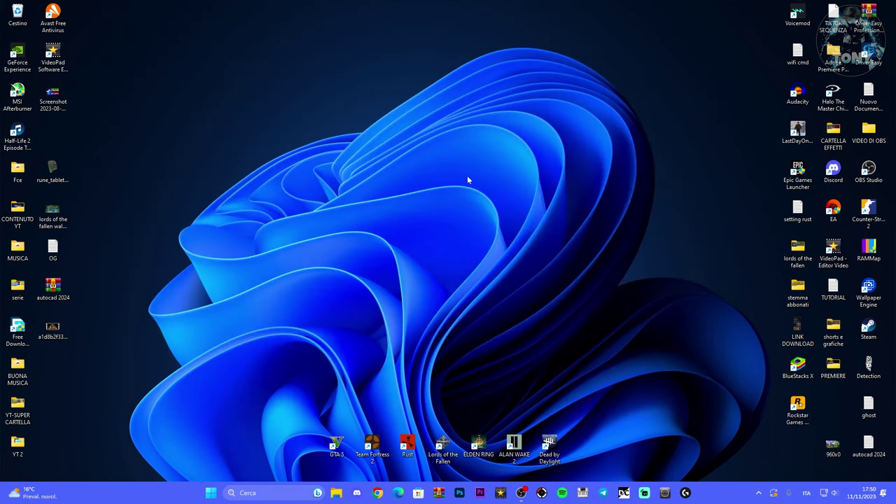